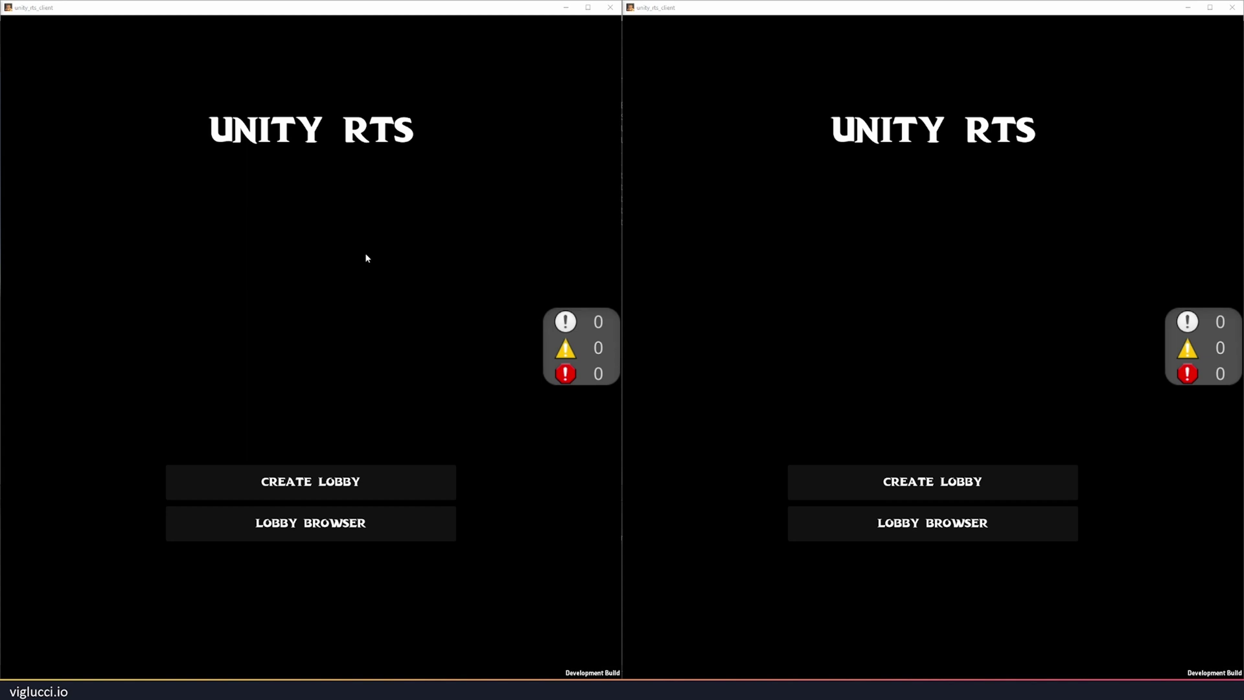
Step: Create a lobby in the first game client with the region set to us
{"action": "left_click", "coordinate": [361, 269]}
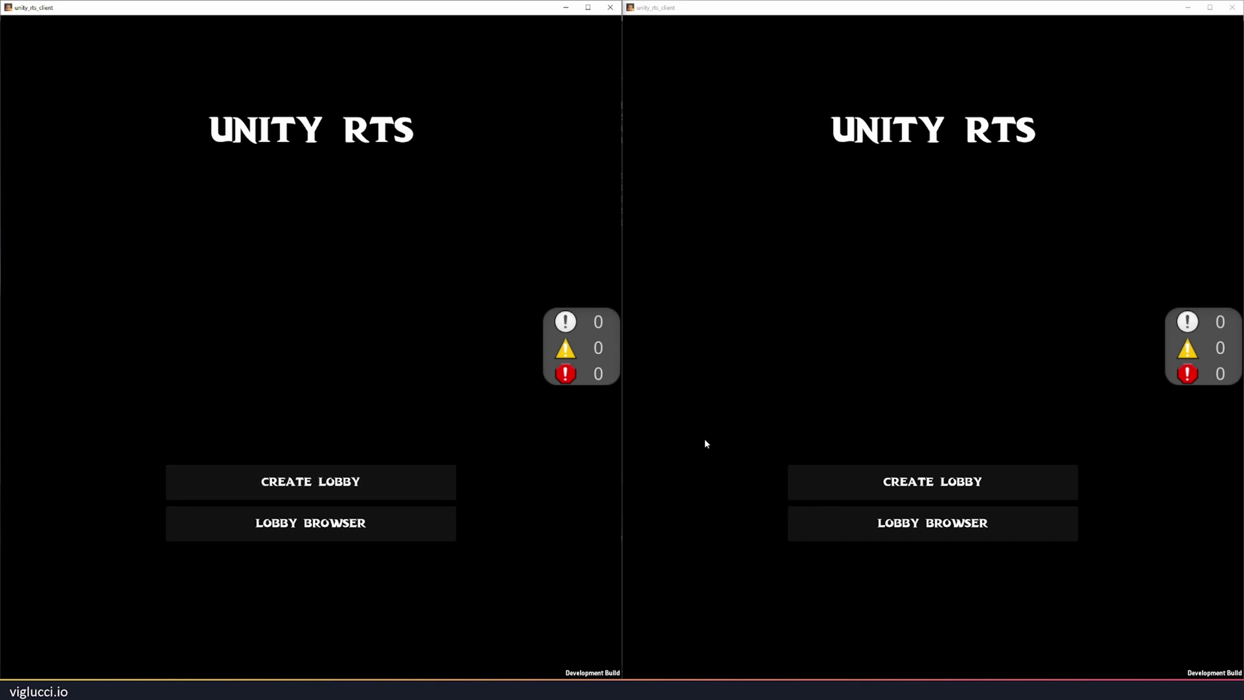
{"action": "left_click", "coordinate": [266, 486]}
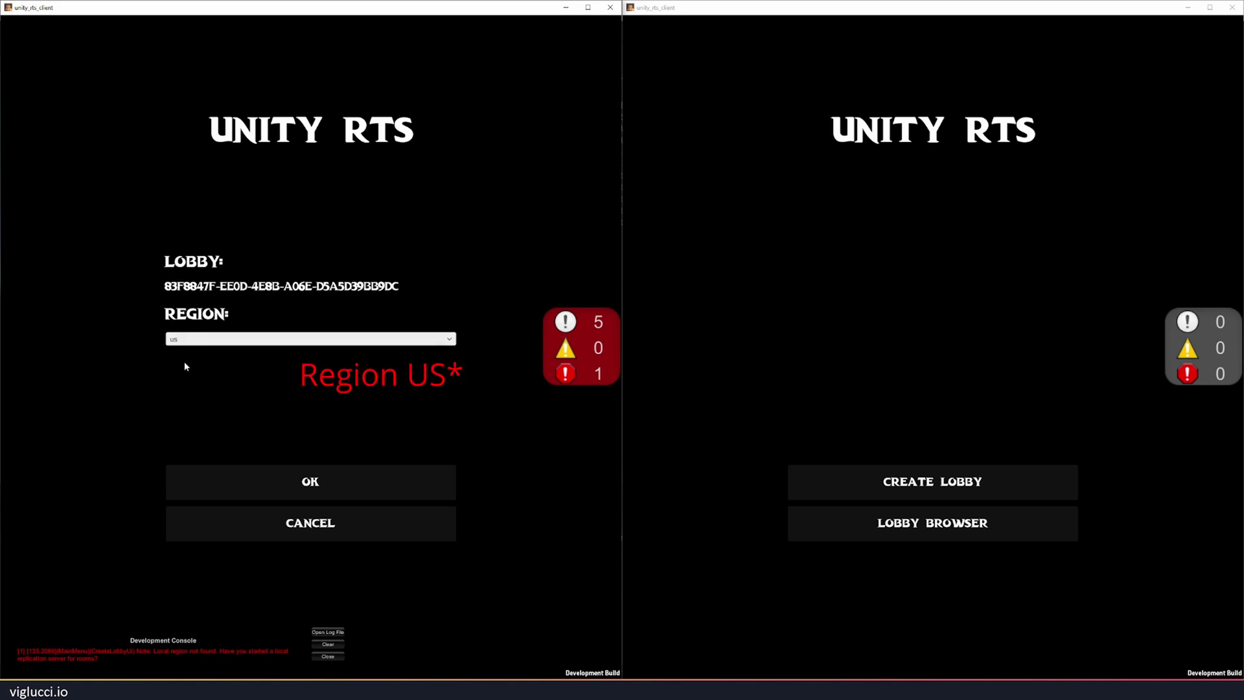
{"action": "left_click", "coordinate": [309, 478]}
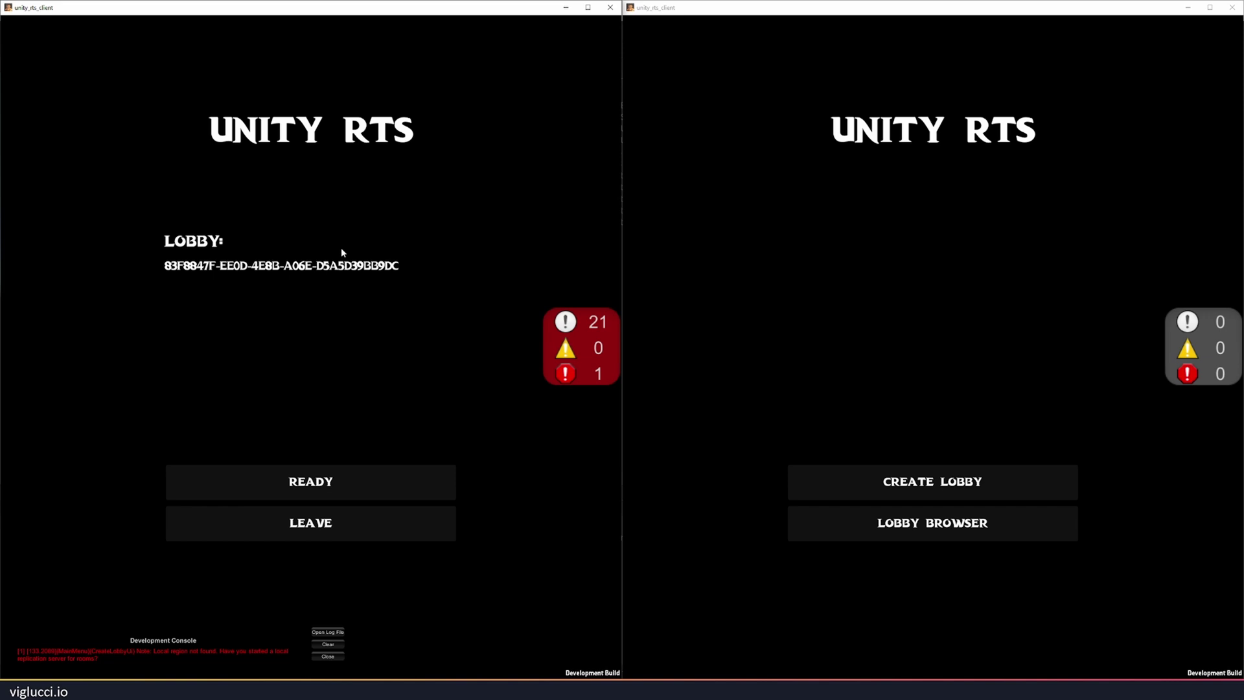
Step: Join the new us lobby from the second client's lobby browser and mark both clients ready
{"action": "left_click", "coordinate": [918, 526]}
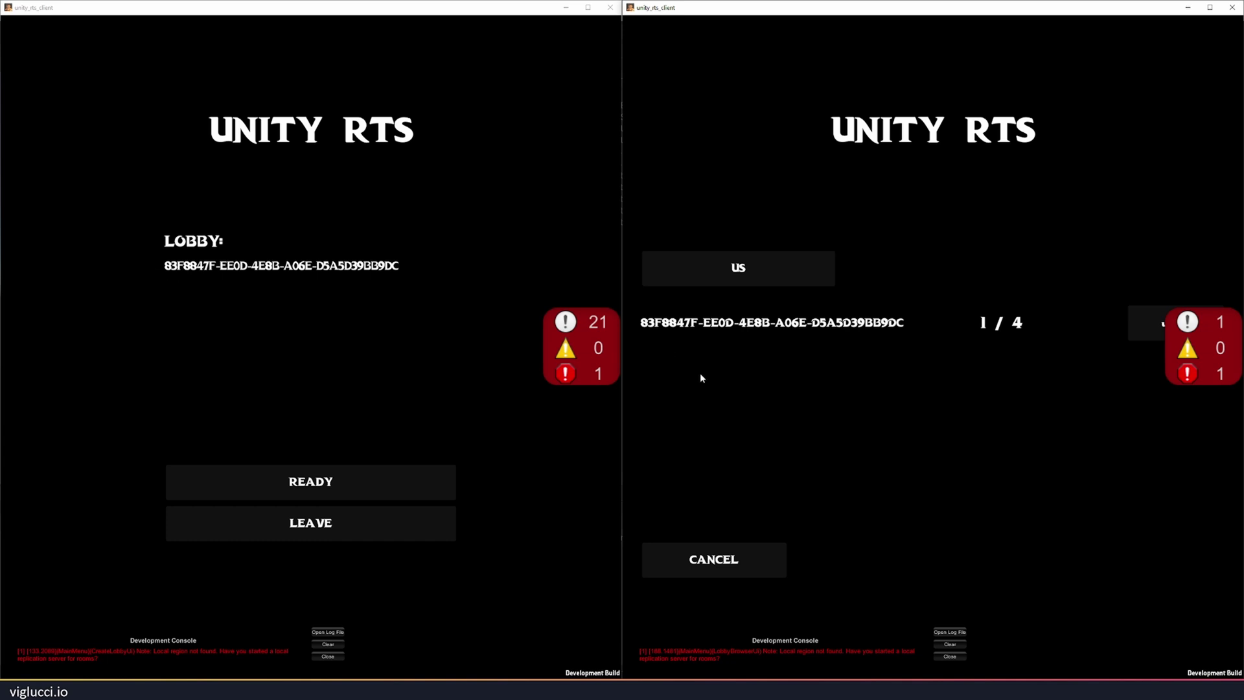
{"action": "left_click", "coordinate": [1132, 324]}
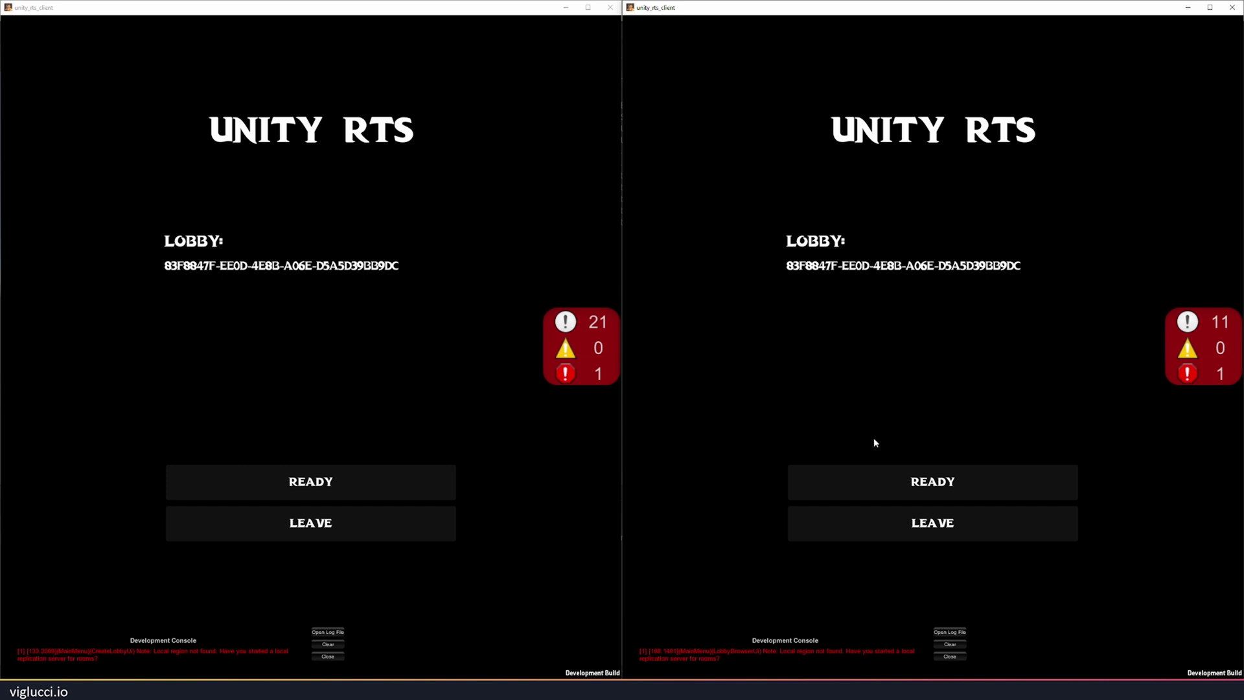
{"action": "left_click", "coordinate": [920, 479]}
{"action": "left_click", "coordinate": [390, 256]}
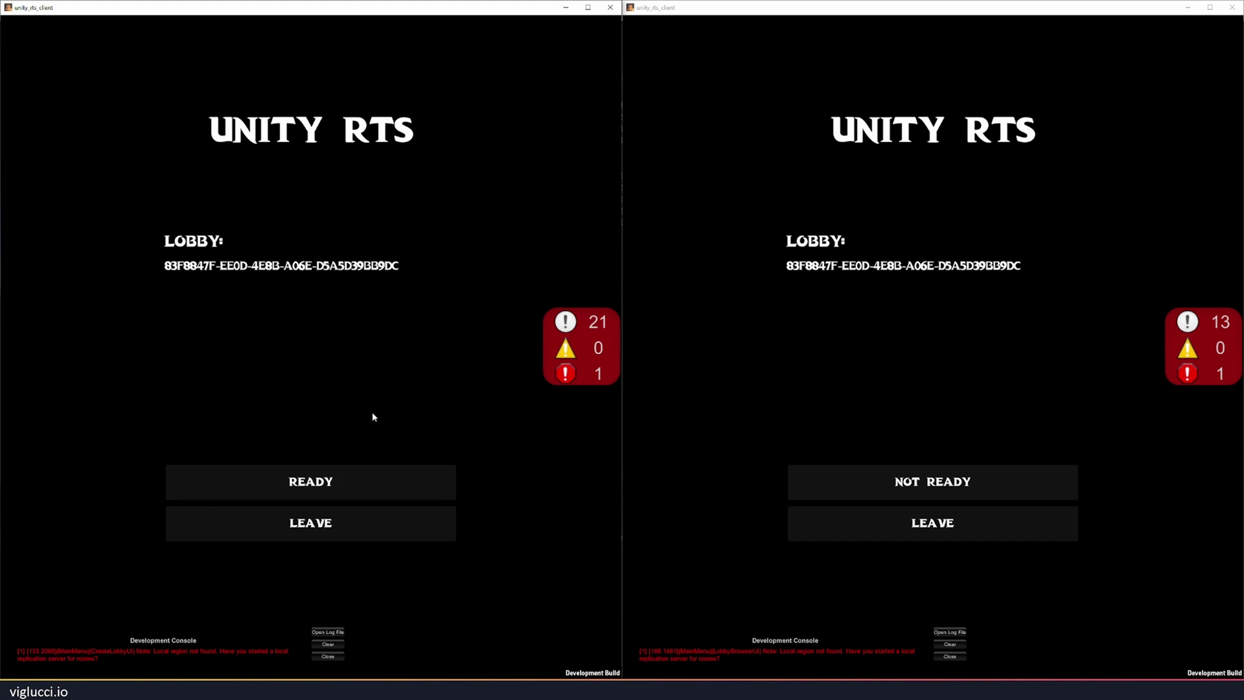
{"action": "left_click", "coordinate": [382, 482]}
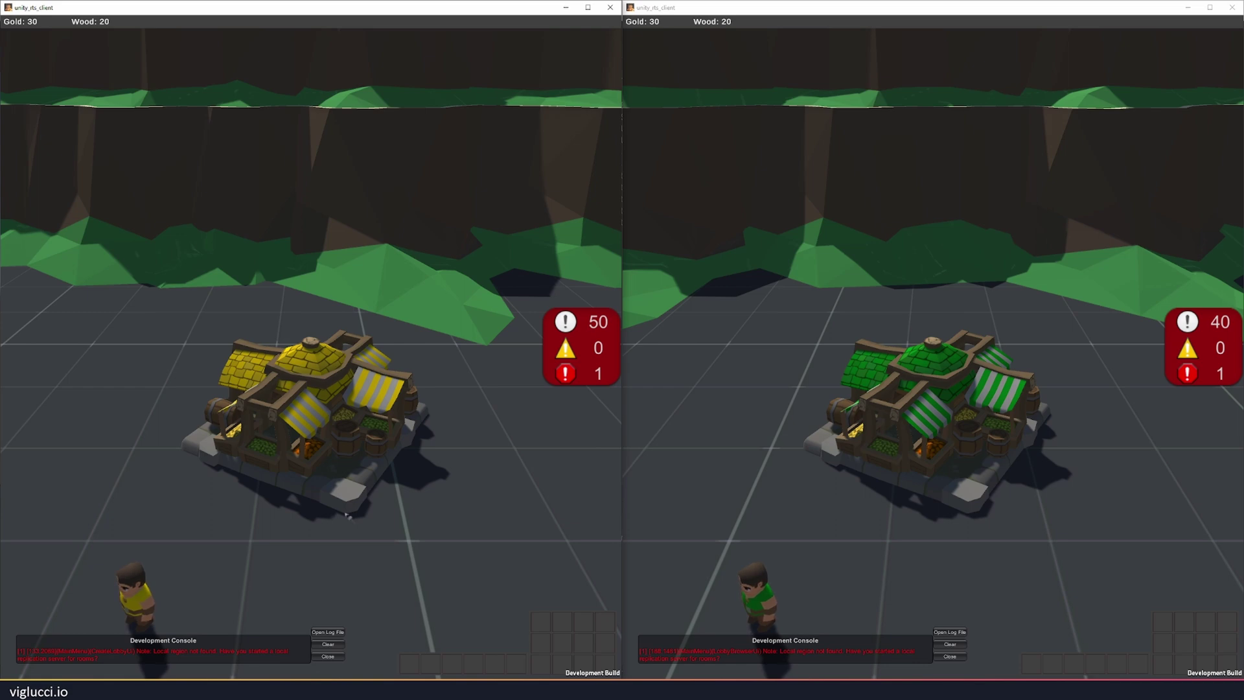
Step: Select the yellow villager in the first client and the green villager in the second, and clear both selections
{"action": "left_click", "coordinate": [151, 599]}
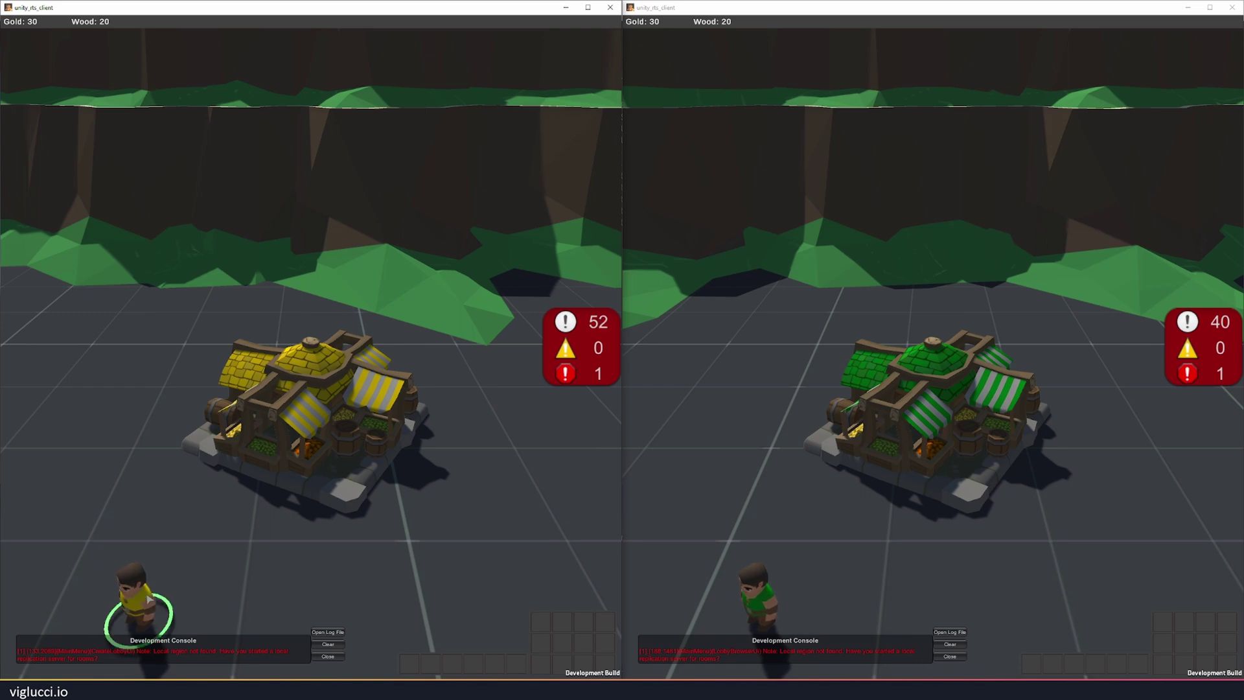
{"action": "left_click", "coordinate": [776, 604]}
{"action": "left_click", "coordinate": [788, 558]}
{"action": "left_click", "coordinate": [392, 543]}
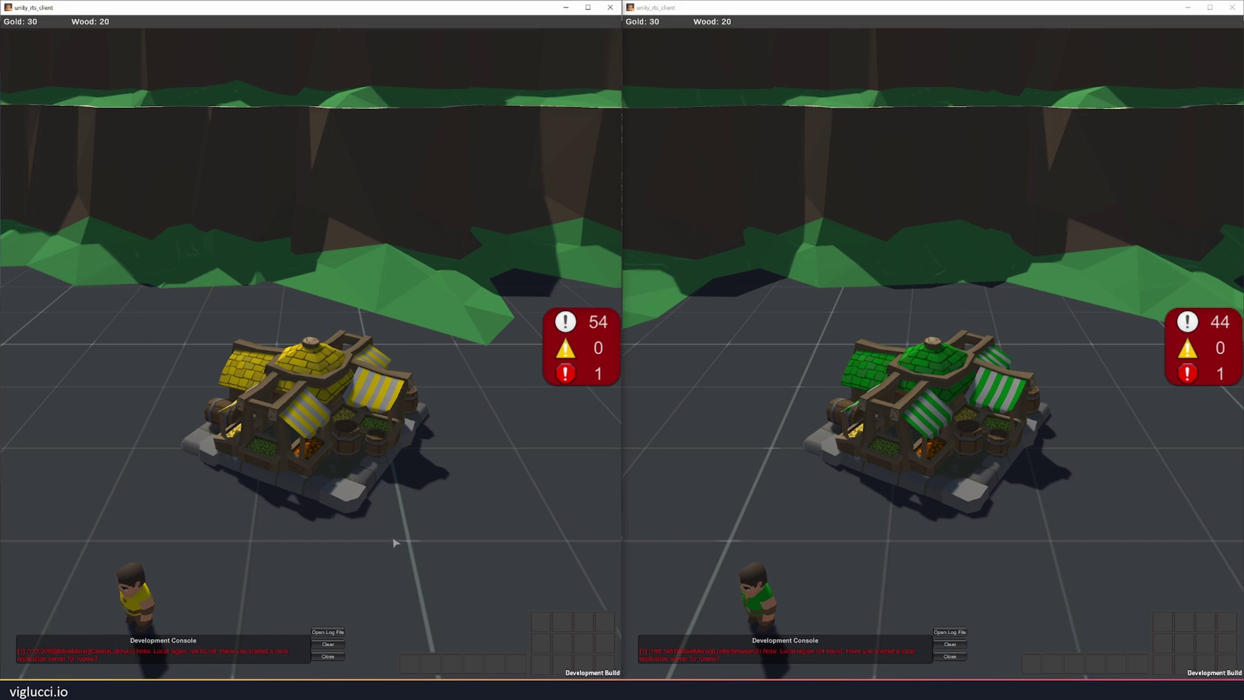
Step: Look over the yellow and green bases in the first client
{"action": "key", "text": "s"}
{"action": "key", "text": "d"}
{"action": "key", "text": "a"}
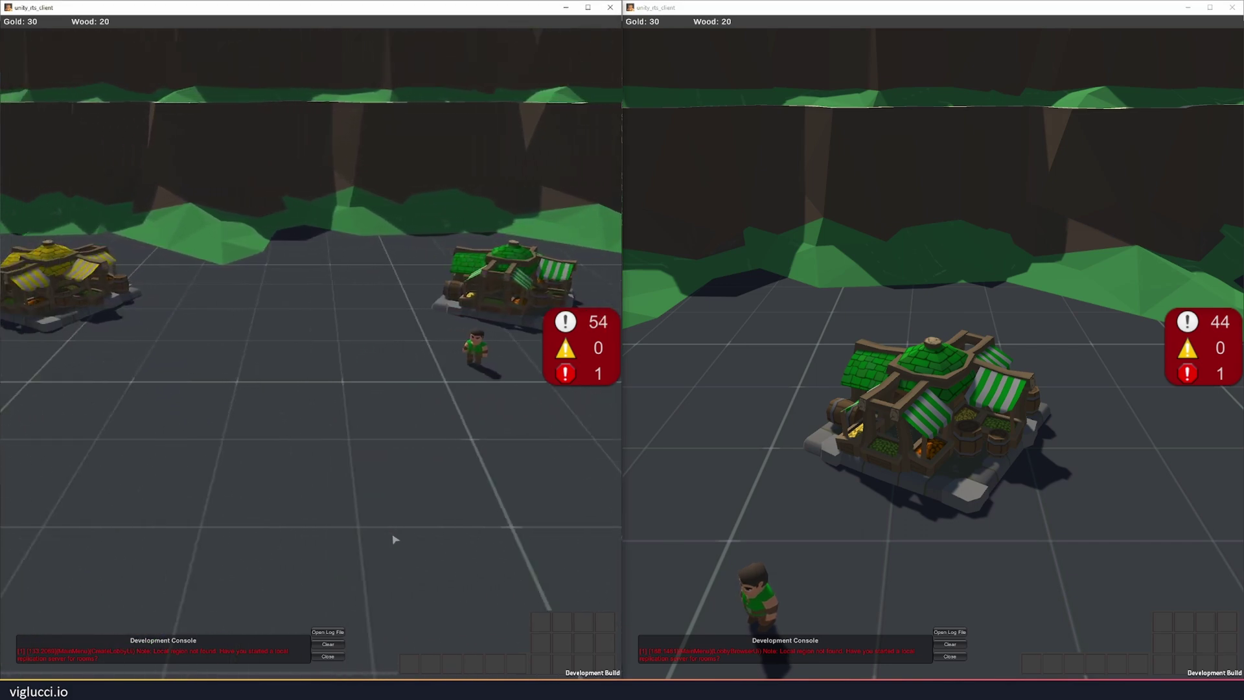
{"action": "key", "text": "d"}
{"action": "key", "text": "a"}
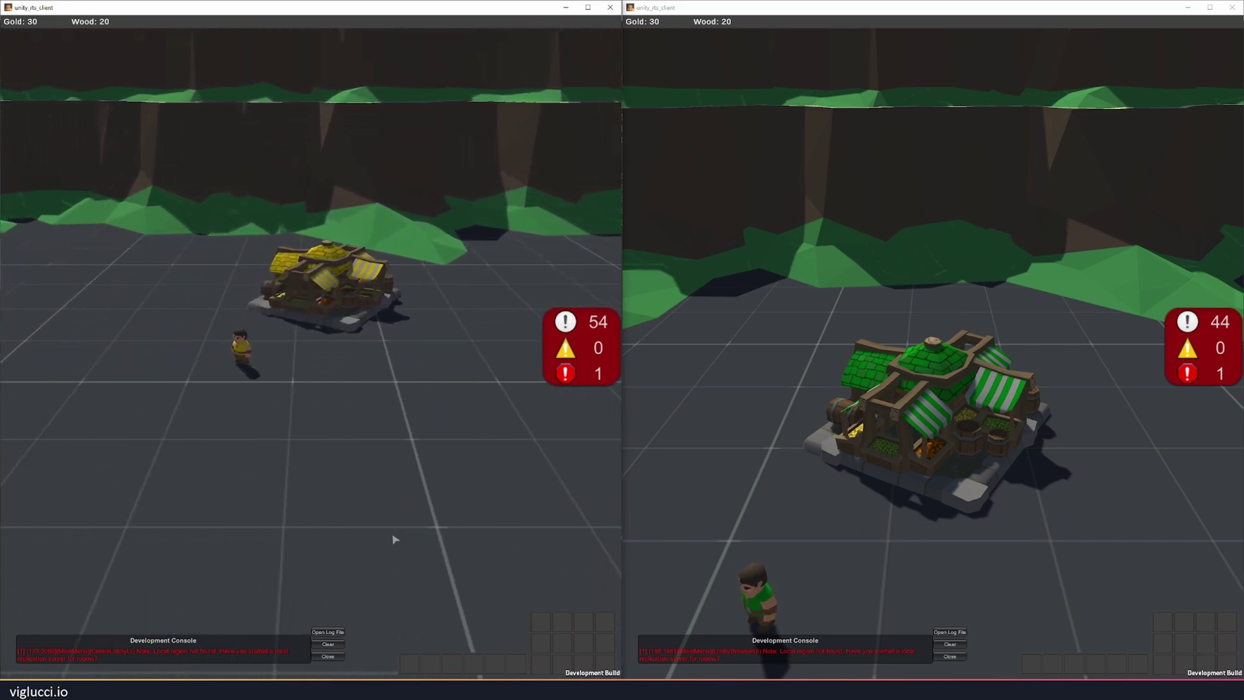
{"action": "key", "text": "d"}
Step: Examine both players' bases from the second client, including from a rotated camera angle
{"action": "left_click", "coordinate": [768, 522]}
{"action": "key", "text": "s"}
{"action": "key", "text": "a"}
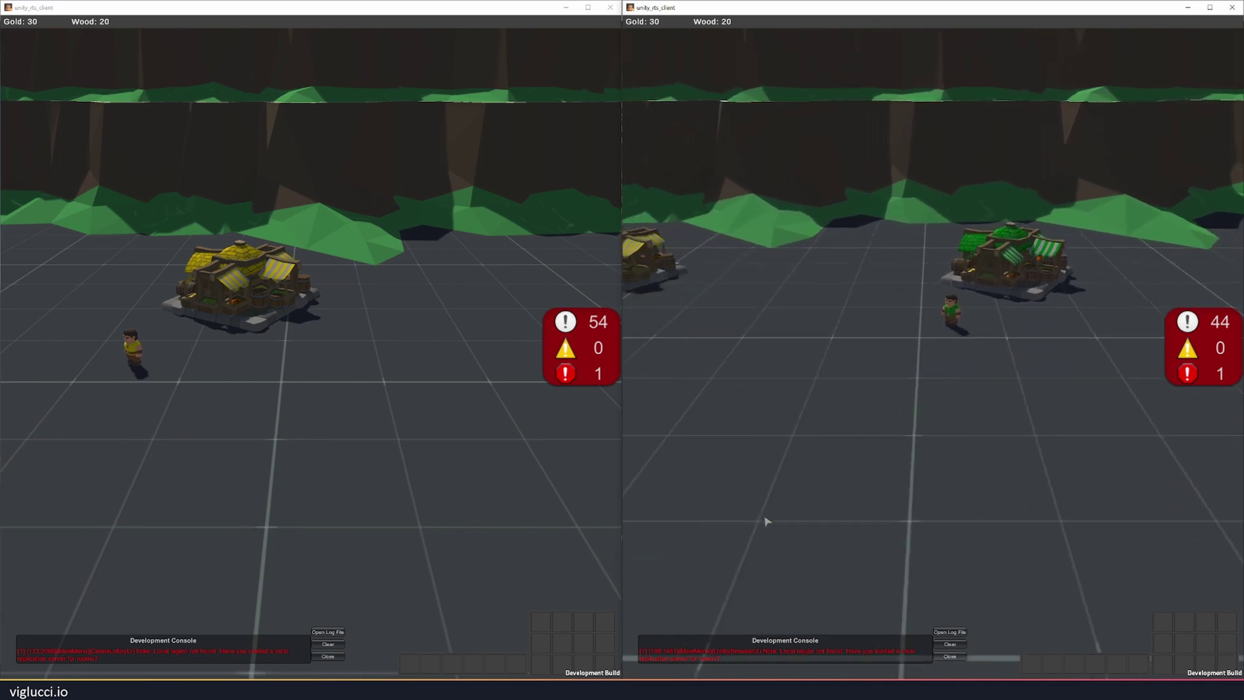
{"action": "key", "text": "w"}
{"action": "key", "text": "s"}
{"action": "key", "text": "a"}
{"action": "key", "text": "d"}
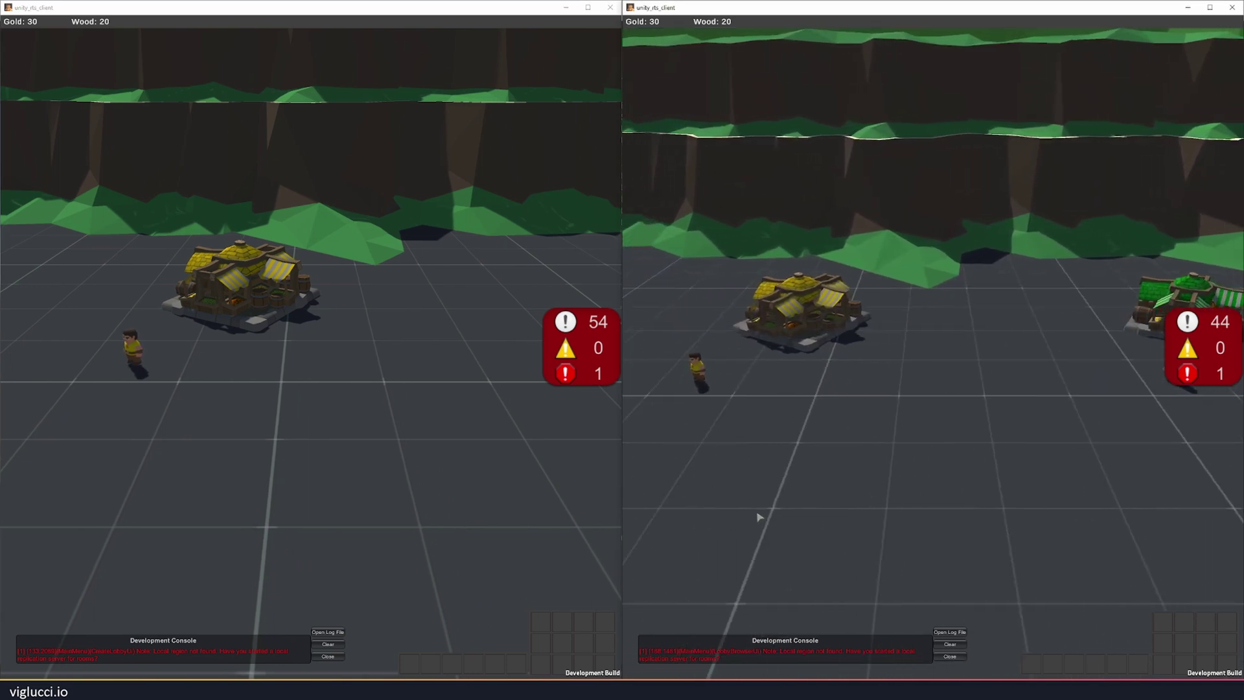
{"action": "middle_click_drag", "start_coordinate": [771, 514], "coordinate": [824, 504]}
{"action": "key", "text": "a"}
{"action": "key", "text": "s"}
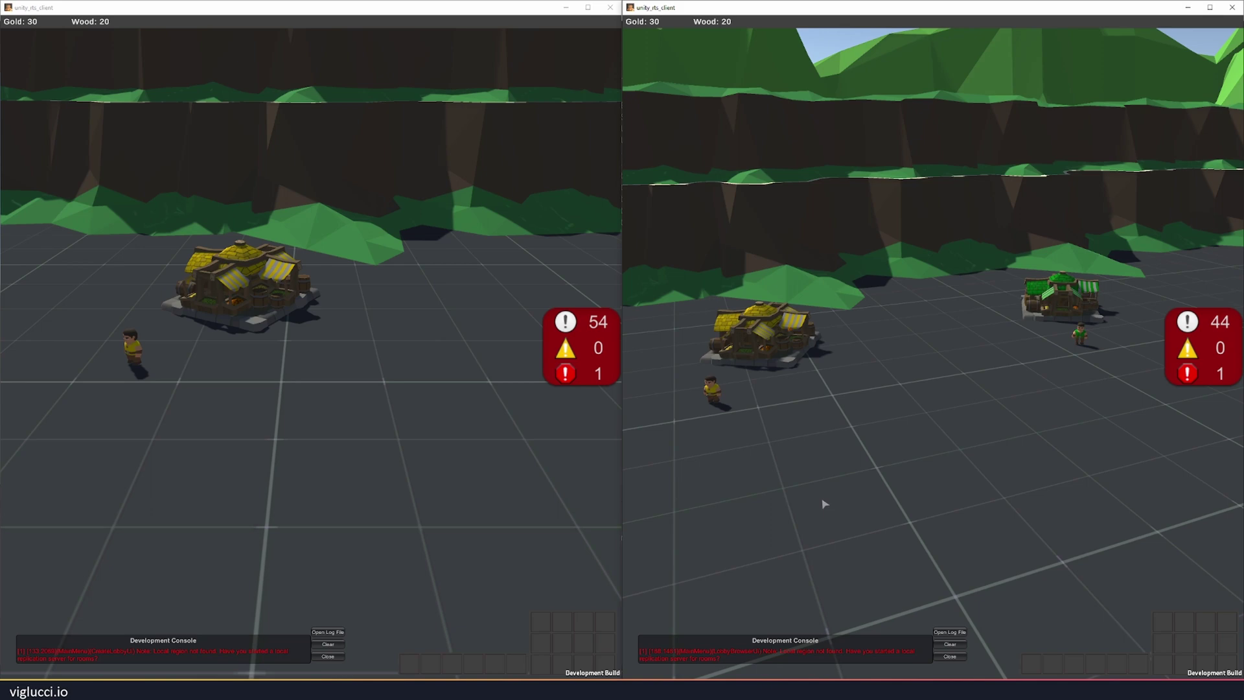
Step: Select the yellow villager in the first client and send it next to the green villager
{"action": "left_click", "coordinate": [283, 422]}
{"action": "key", "text": "Down"}
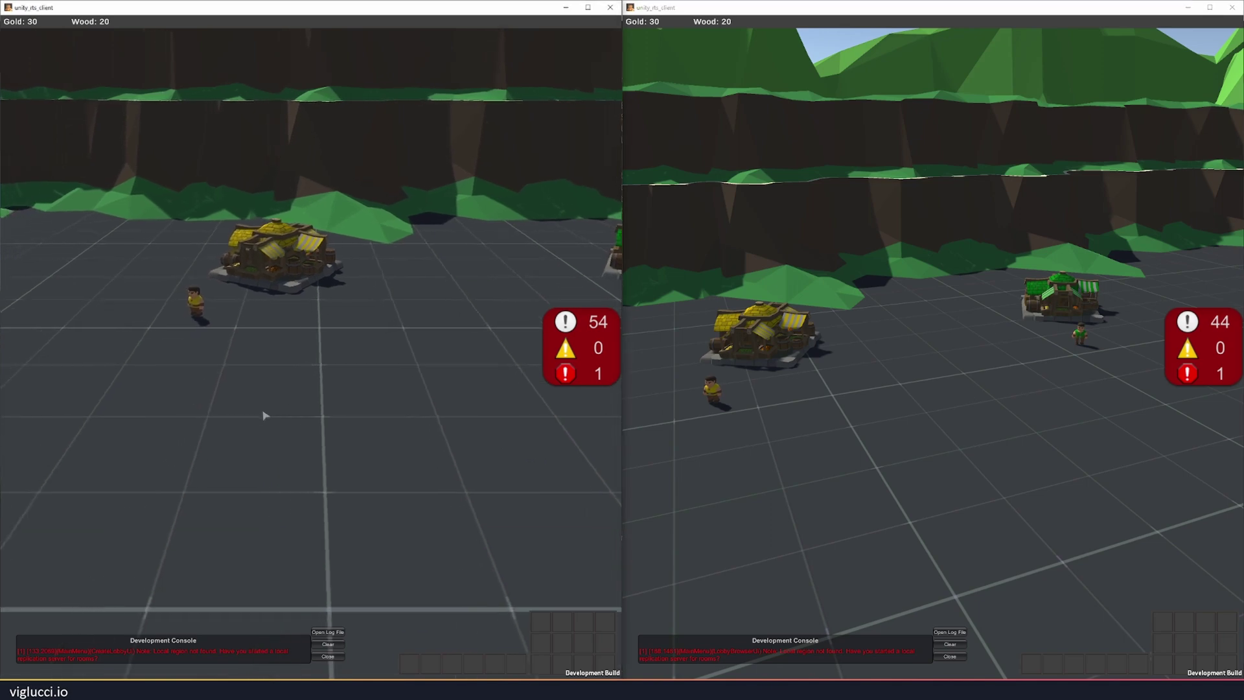
{"action": "key", "text": "Right"}
{"action": "key", "text": "Right"}
{"action": "key", "text": "Left"}
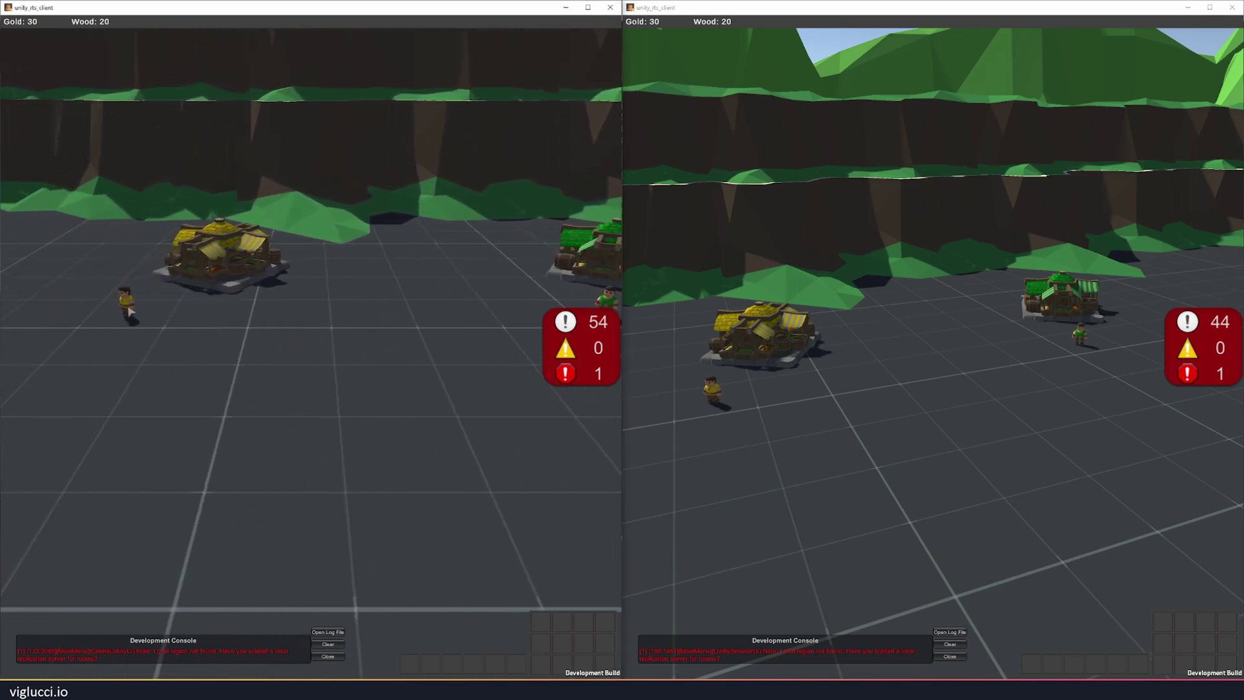
{"action": "key", "text": "Right"}
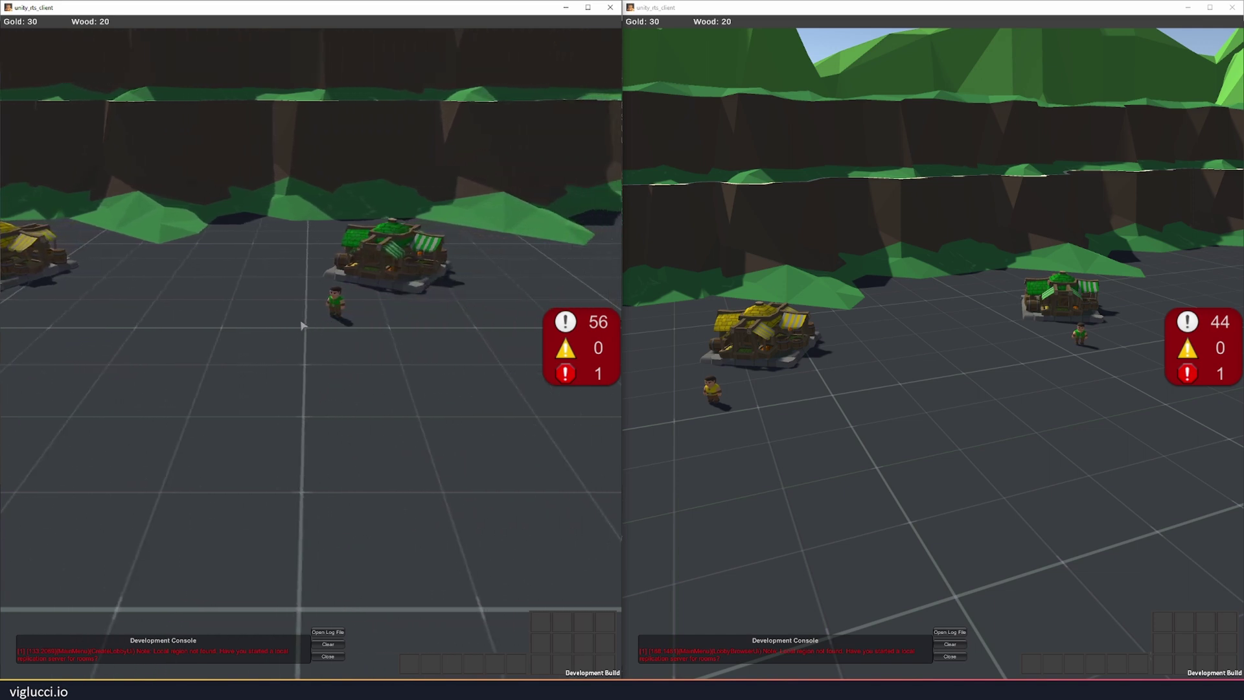
{"action": "right_click", "coordinate": [301, 321]}
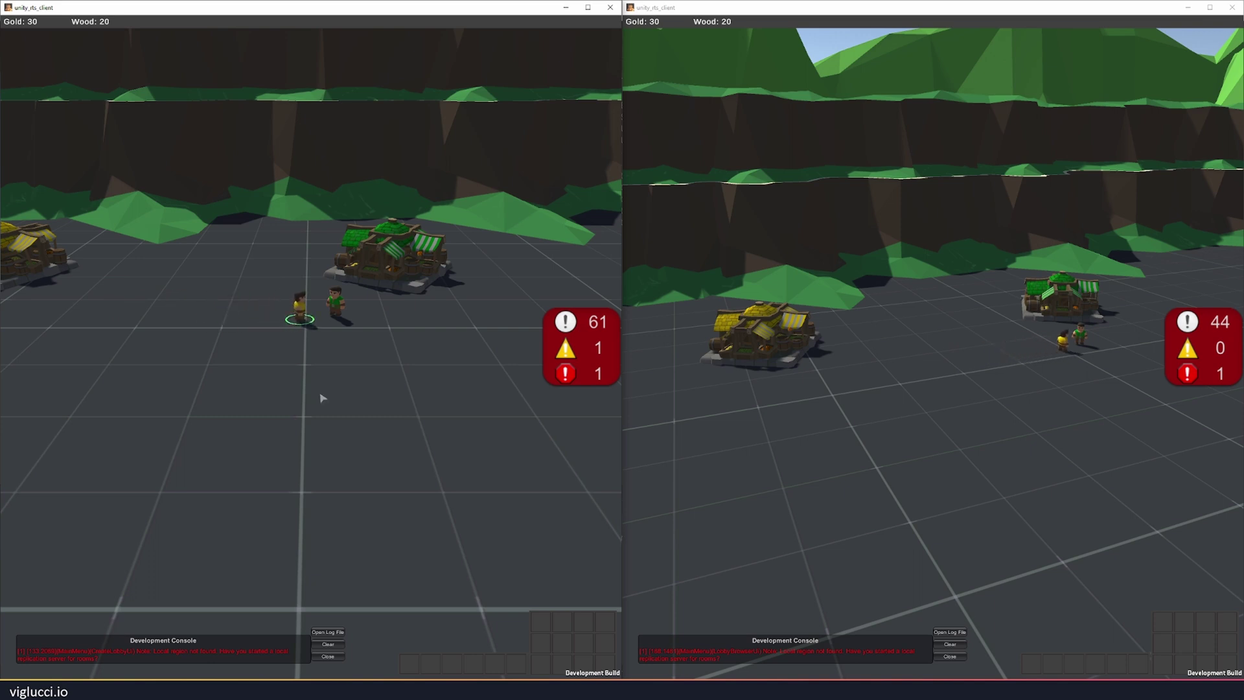
Step: Order the yellow villager to a series of spots on the ground in front of the green market building
{"action": "right_click", "coordinate": [332, 399]}
{"action": "right_click", "coordinate": [368, 335]}
{"action": "right_click", "coordinate": [410, 322]}
{"action": "right_click", "coordinate": [402, 375]}
{"action": "right_click", "coordinate": [282, 358]}
{"action": "right_click", "coordinate": [283, 327]}
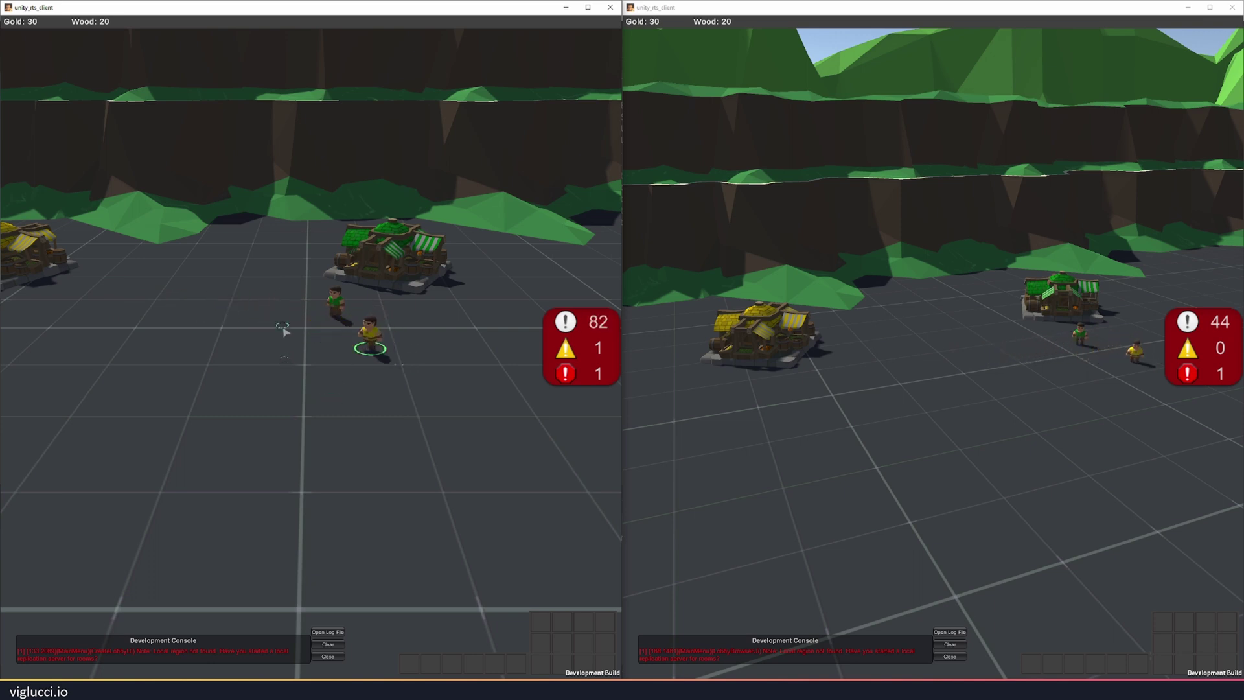
{"action": "right_click", "coordinate": [367, 393]}
{"action": "right_click", "coordinate": [378, 353]}
{"action": "right_click", "coordinate": [262, 350]}
{"action": "right_click", "coordinate": [314, 383]}
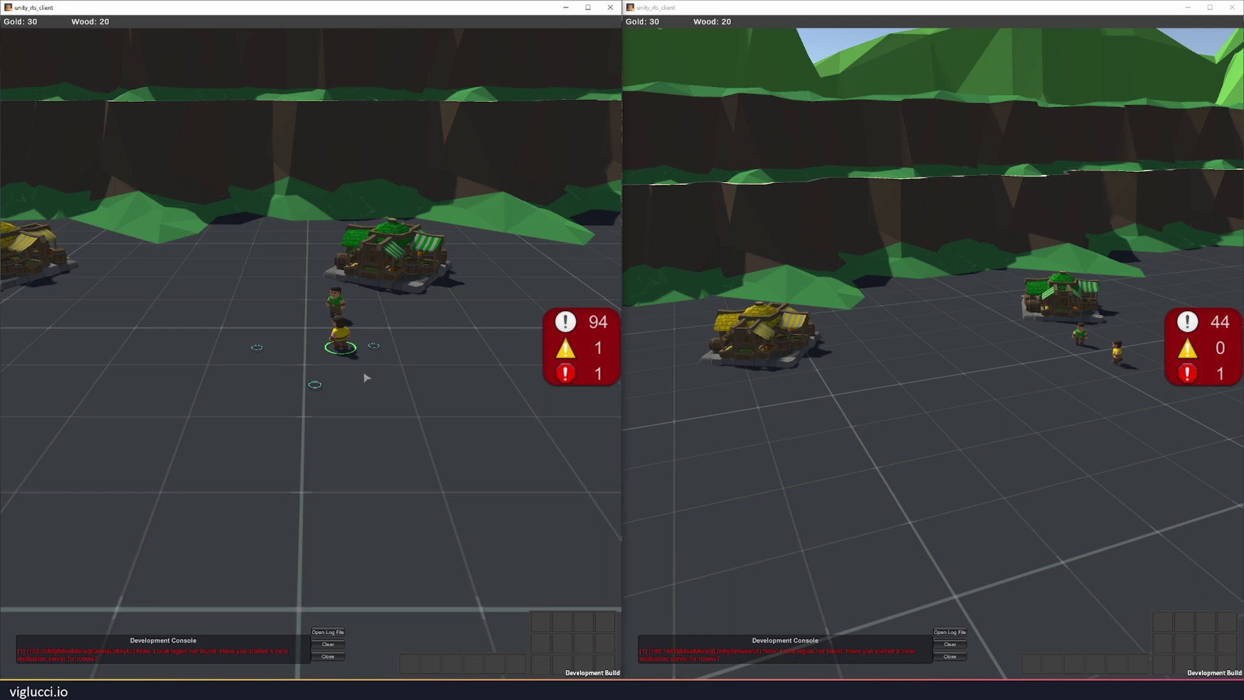
{"action": "right_click", "coordinate": [363, 375]}
{"action": "right_click", "coordinate": [328, 371]}
{"action": "right_click", "coordinate": [377, 350]}
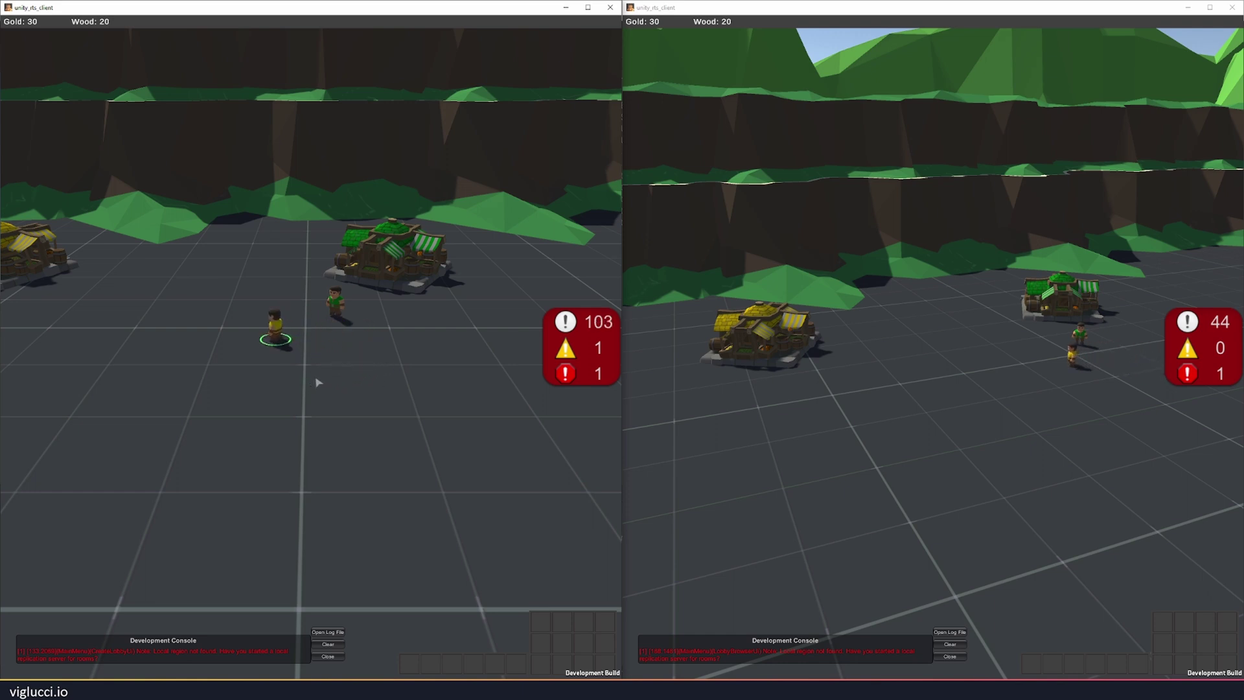
{"action": "right_click", "coordinate": [317, 380]}
{"action": "right_click", "coordinate": [389, 346]}
{"action": "right_click", "coordinate": [239, 388]}
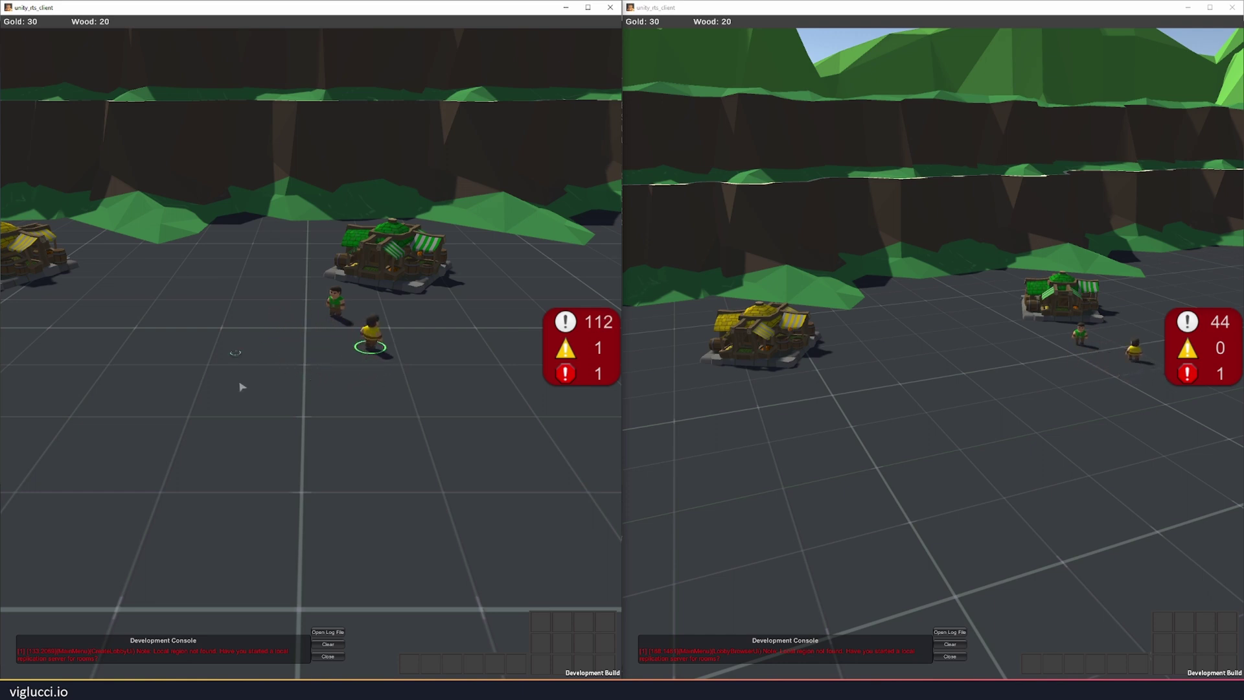
{"action": "right_click", "coordinate": [239, 387]}
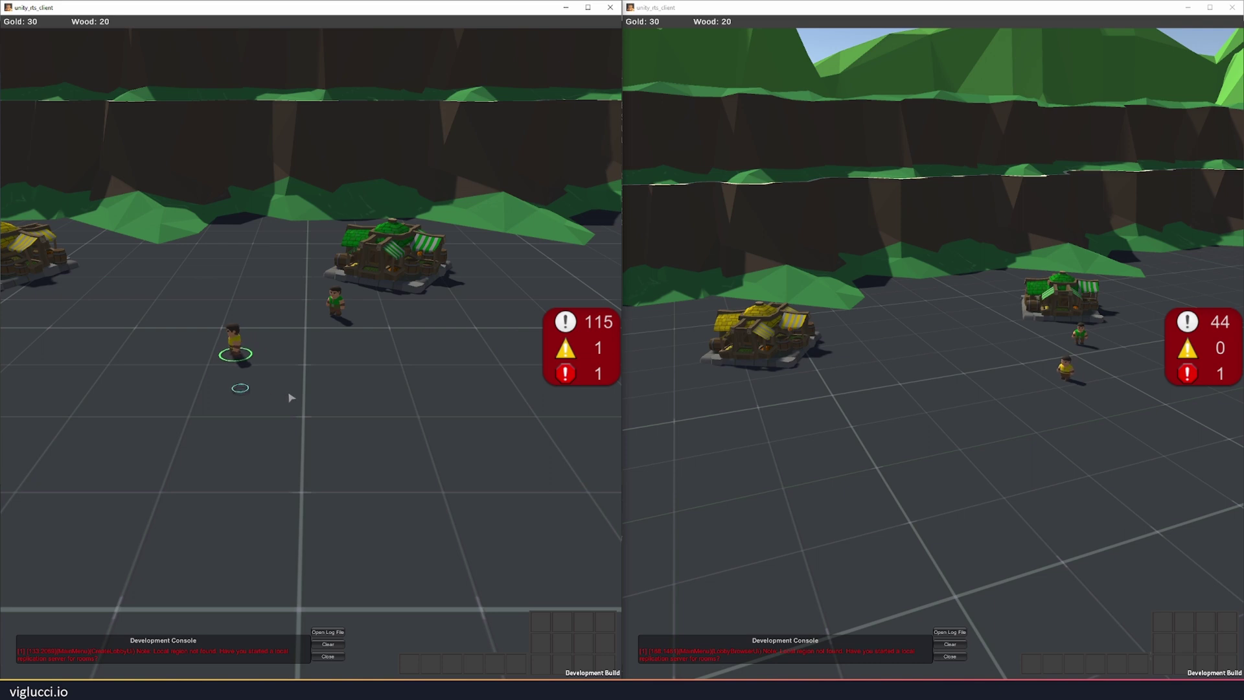
{"action": "right_click", "coordinate": [256, 318]}
{"action": "right_click", "coordinate": [265, 371]}
{"action": "right_click", "coordinate": [355, 360]}
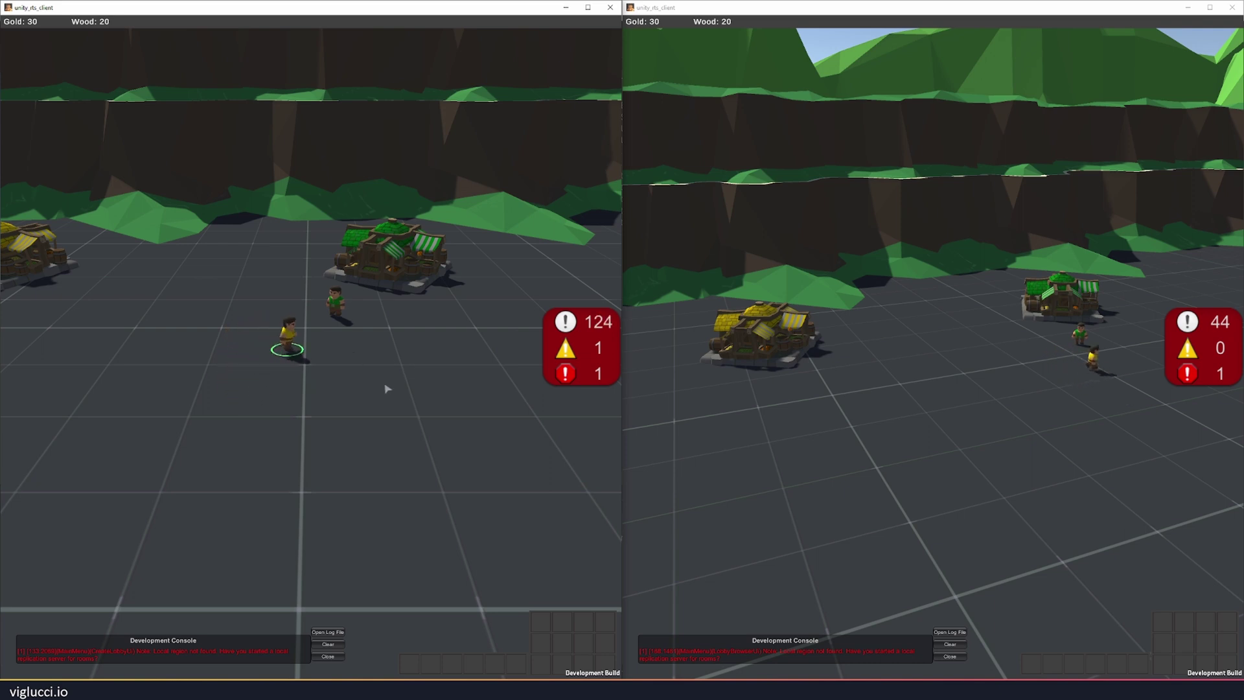
{"action": "right_click", "coordinate": [384, 382]}
{"action": "right_click", "coordinate": [229, 370]}
{"action": "right_click", "coordinate": [272, 321]}
{"action": "right_click", "coordinate": [353, 387]}
{"action": "right_click", "coordinate": [231, 368]}
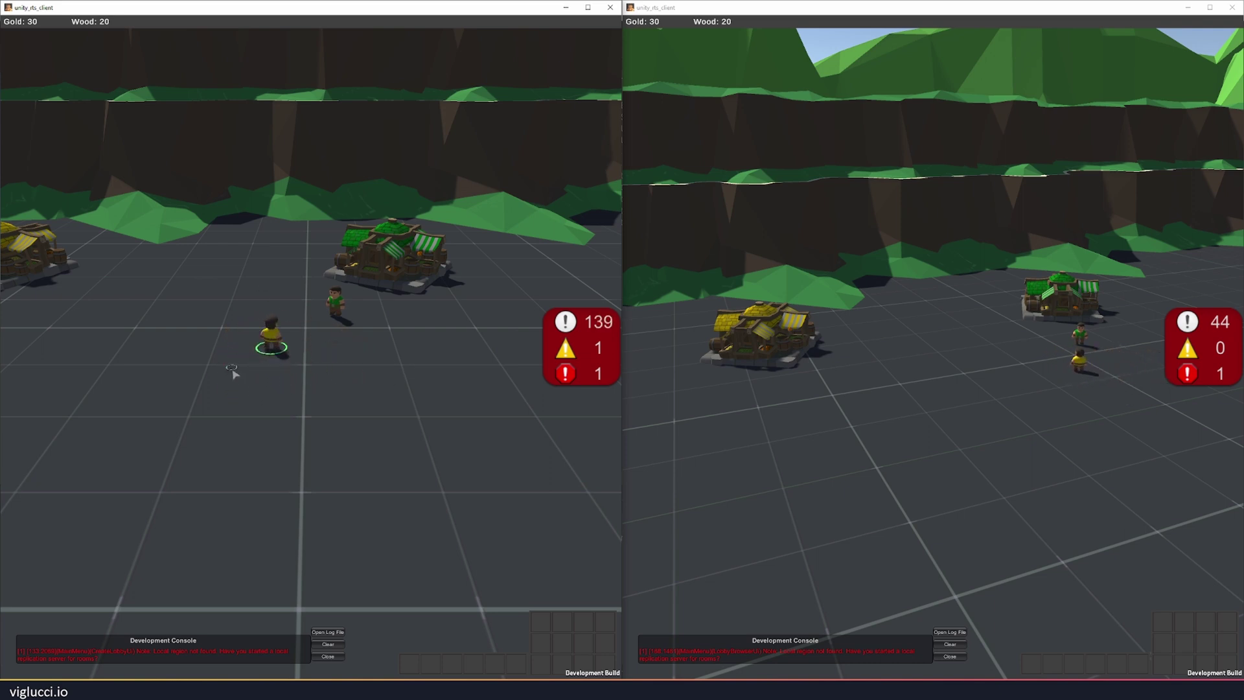
{"action": "right_click", "coordinate": [328, 371]}
{"action": "right_click", "coordinate": [232, 368]}
{"action": "right_click", "coordinate": [213, 358]}
{"action": "right_click", "coordinate": [277, 364]}
{"action": "right_click", "coordinate": [283, 339]}
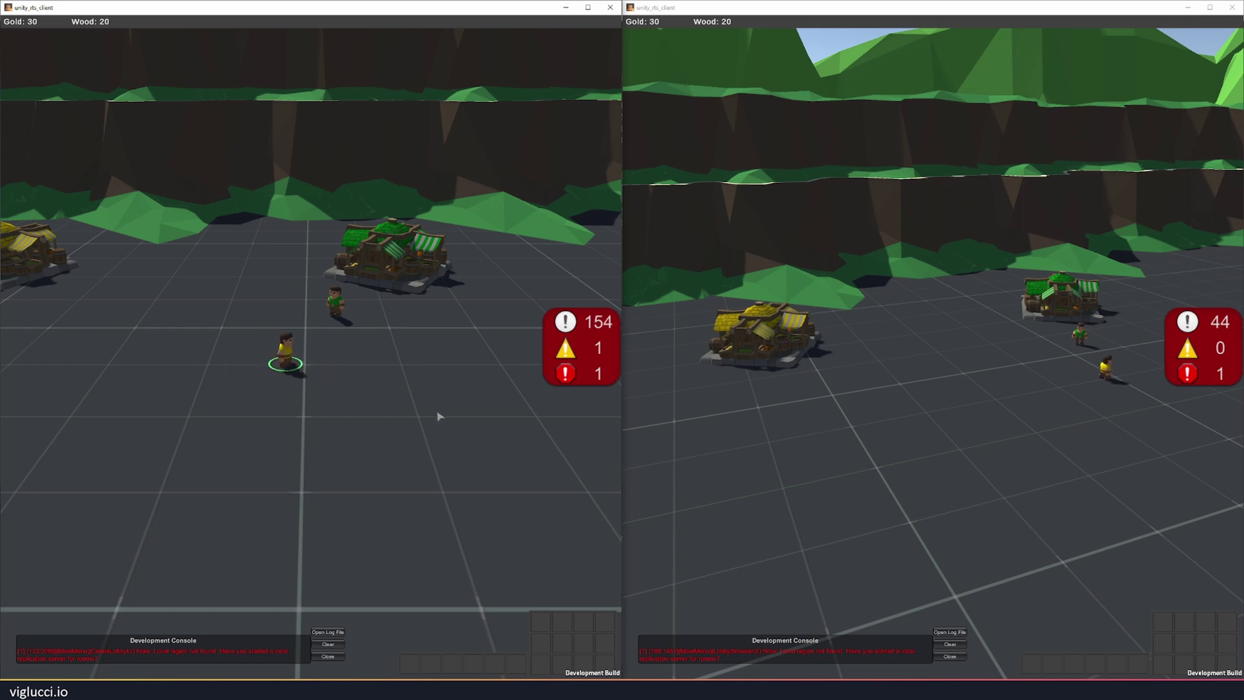
{"action": "right_click", "coordinate": [363, 392]}
{"action": "right_click", "coordinate": [341, 358]}
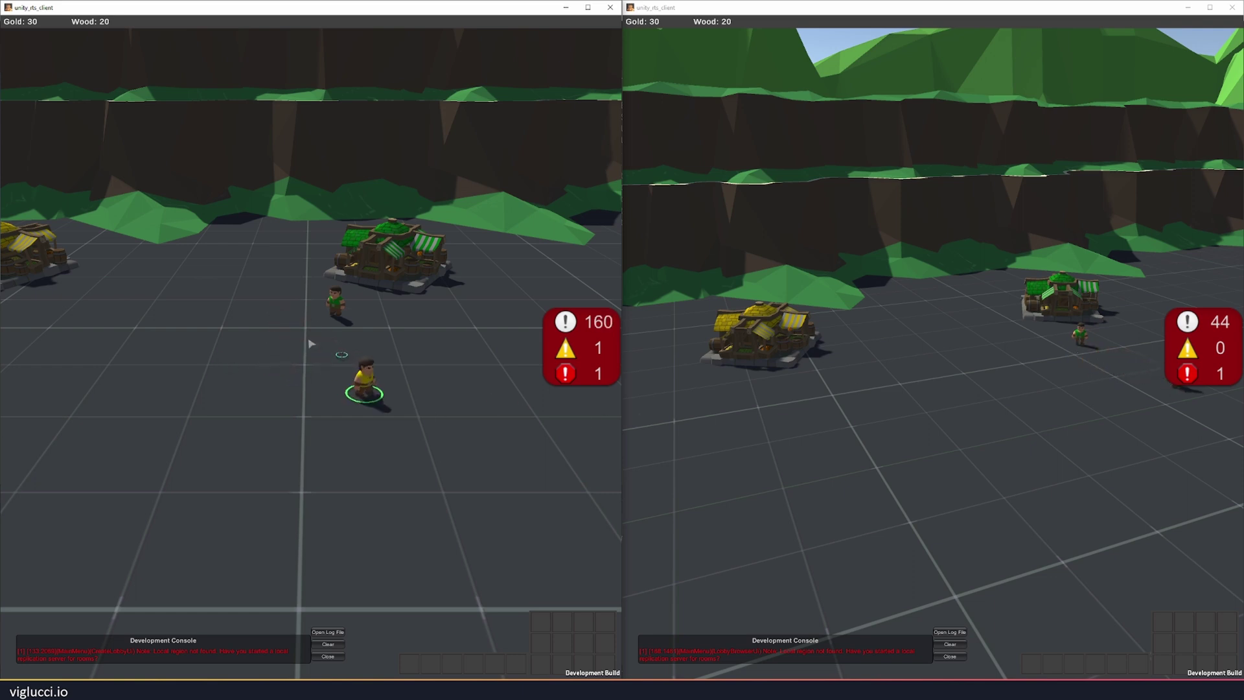
{"action": "right_click", "coordinate": [285, 316]}
{"action": "right_click", "coordinate": [267, 325]}
{"action": "right_click", "coordinate": [304, 363]}
{"action": "right_click", "coordinate": [303, 378]}
{"action": "right_click", "coordinate": [308, 383]}
{"action": "right_click", "coordinate": [265, 351]}
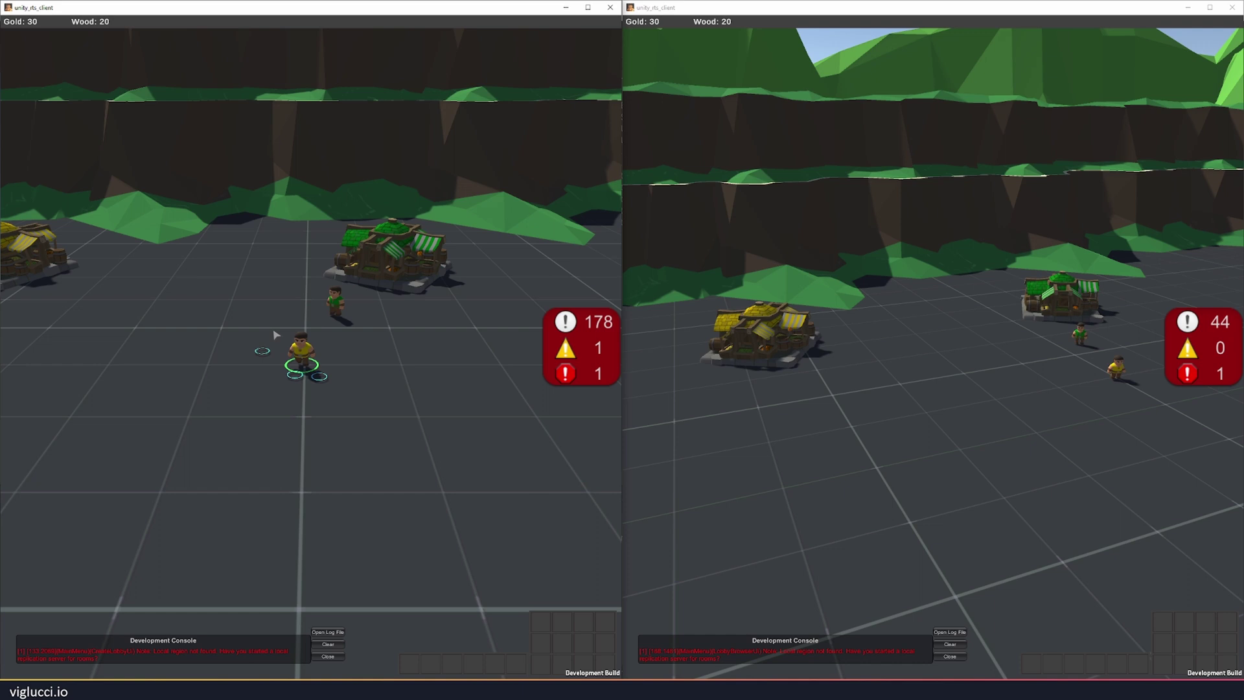
{"action": "right_click", "coordinate": [274, 329]}
{"action": "right_click", "coordinate": [320, 367]}
{"action": "right_click", "coordinate": [355, 388]}
{"action": "right_click", "coordinate": [280, 307]}
{"action": "right_click", "coordinate": [275, 303]}
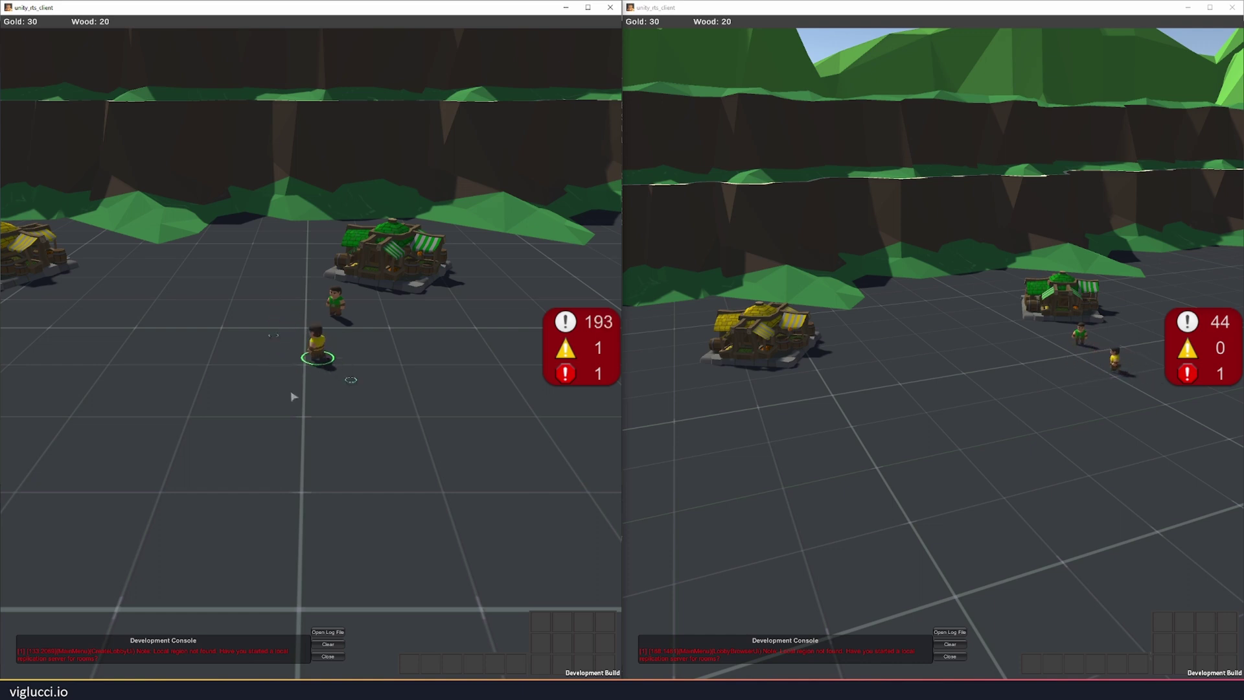
{"action": "right_click", "coordinate": [264, 368]}
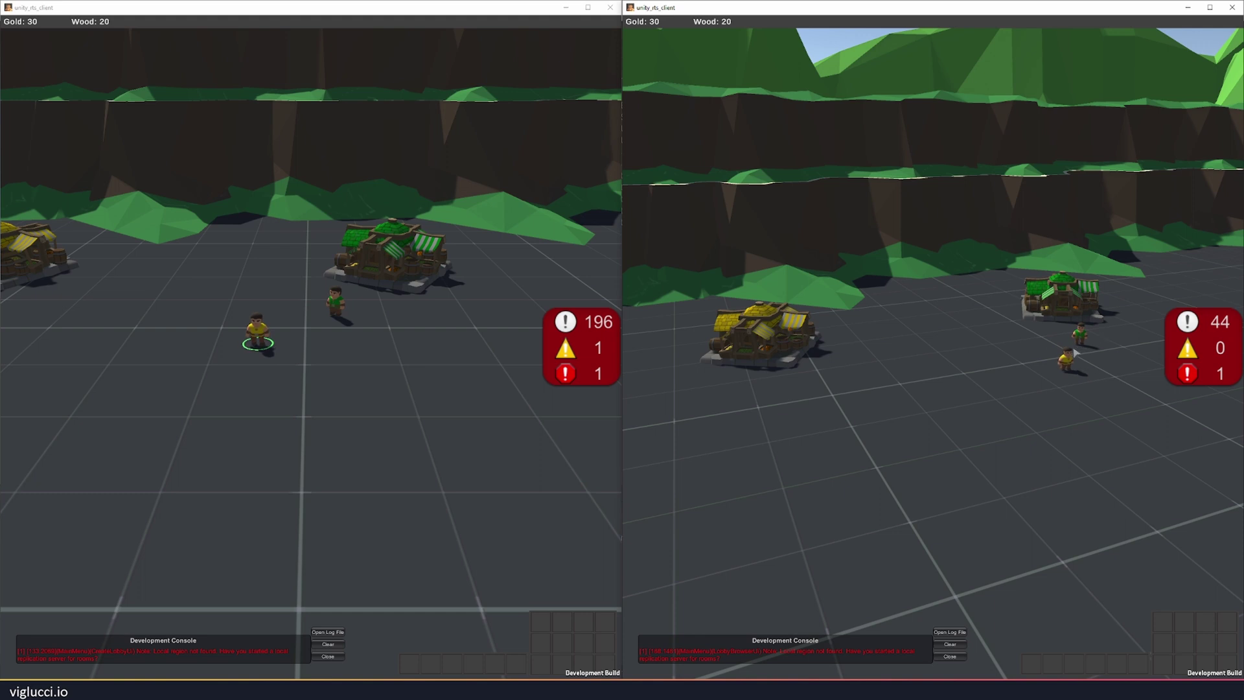
Step: Try to select the green villager from the first client, singly and with a selection box, and reselect the yellow villager
{"action": "left_click", "coordinate": [259, 336]}
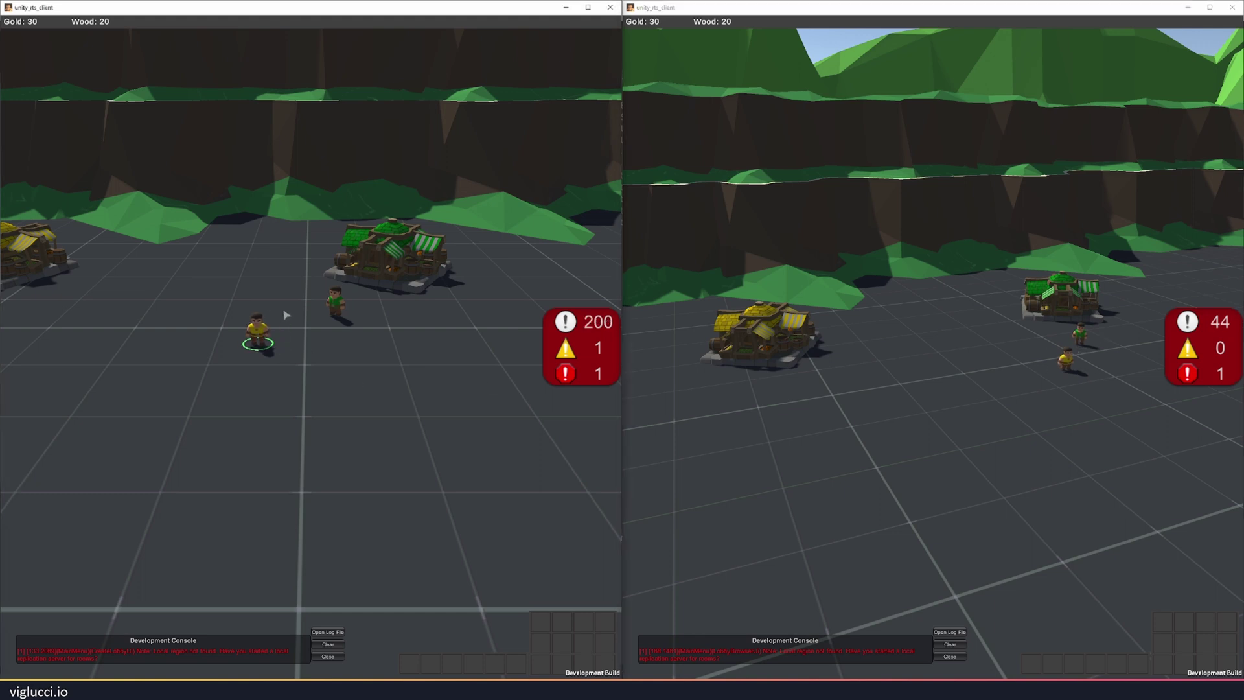
{"action": "left_click", "coordinate": [334, 311]}
{"action": "left_click_drag", "start_coordinate": [329, 289], "coordinate": [369, 354]}
{"action": "left_click", "coordinate": [258, 329]}
Step: Select the green villager in the second client and move it beside the yellow villager
{"action": "left_click", "coordinate": [982, 422]}
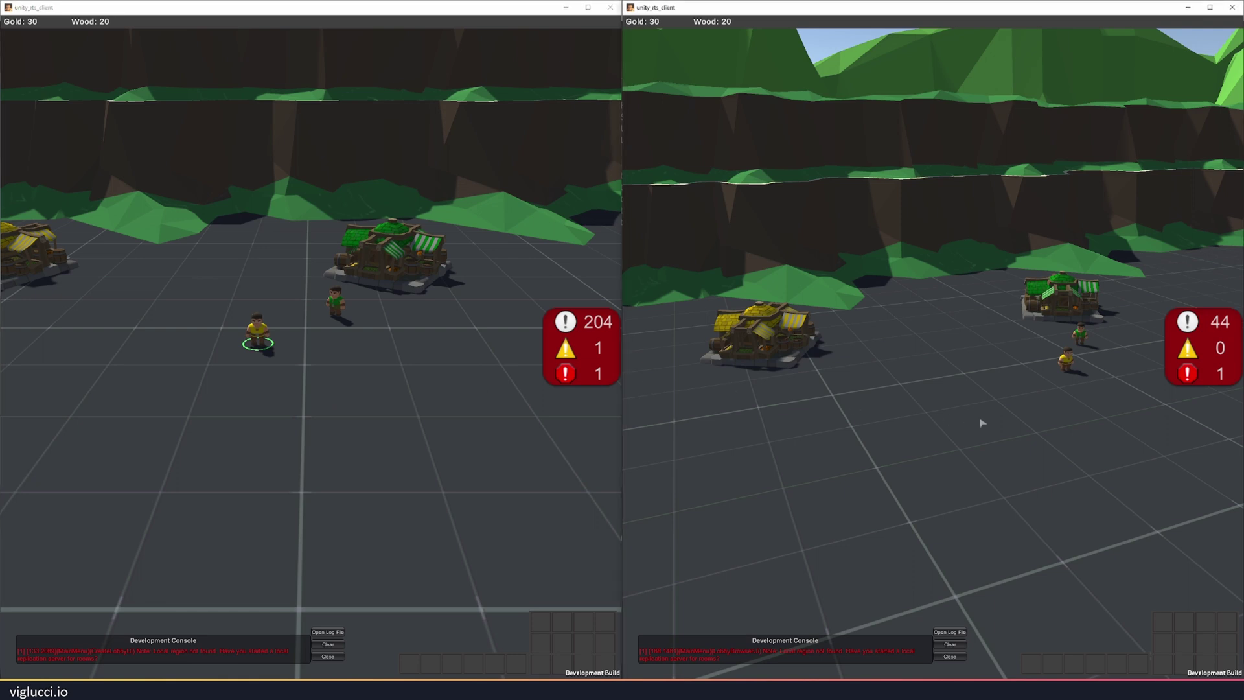
{"action": "key", "text": "d"}
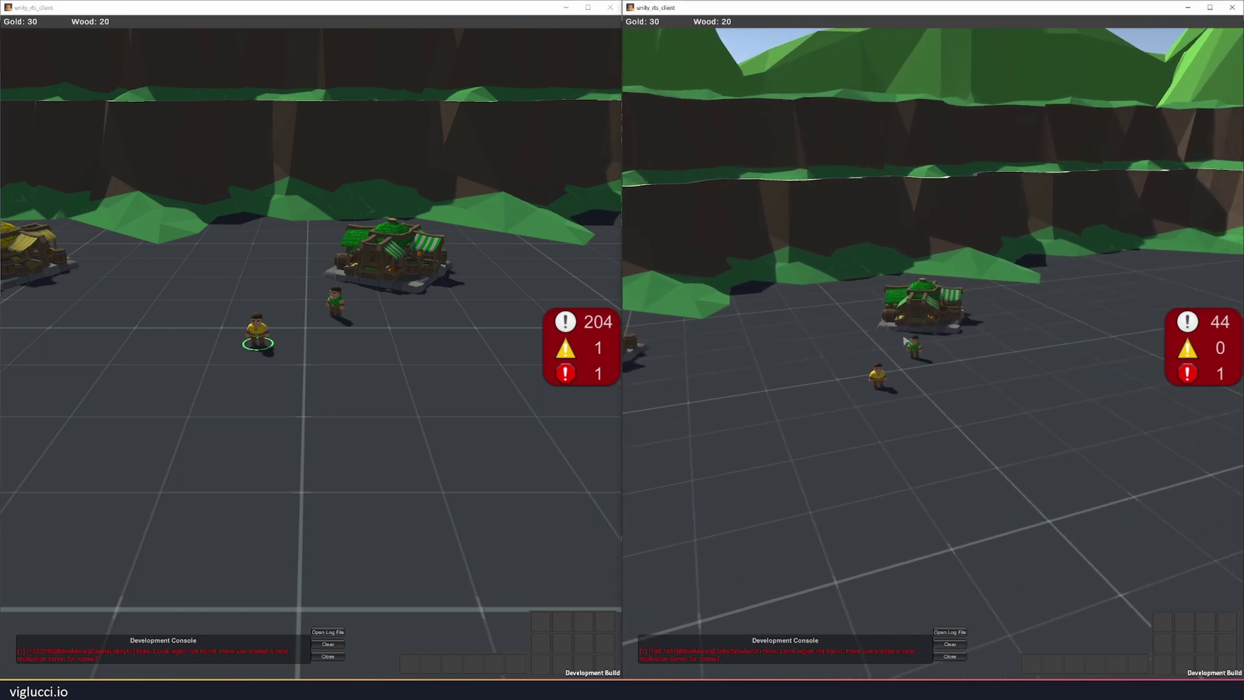
{"action": "left_click", "coordinate": [910, 347]}
{"action": "right_click", "coordinate": [923, 398]}
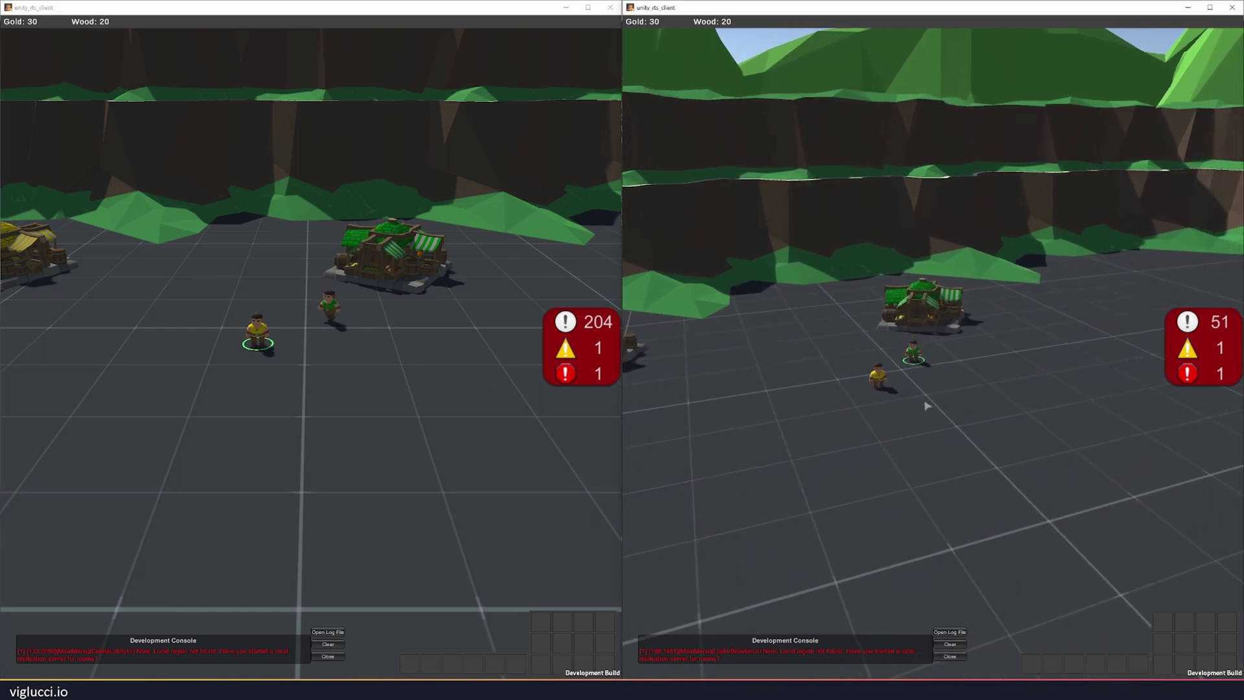
Step: Order the green villager to several spots around the yellow villager in the second client
{"action": "right_click", "coordinate": [830, 402]}
{"action": "right_click", "coordinate": [841, 367]}
{"action": "right_click", "coordinate": [936, 375]}
{"action": "right_click", "coordinate": [849, 419]}
{"action": "right_click", "coordinate": [832, 383]}
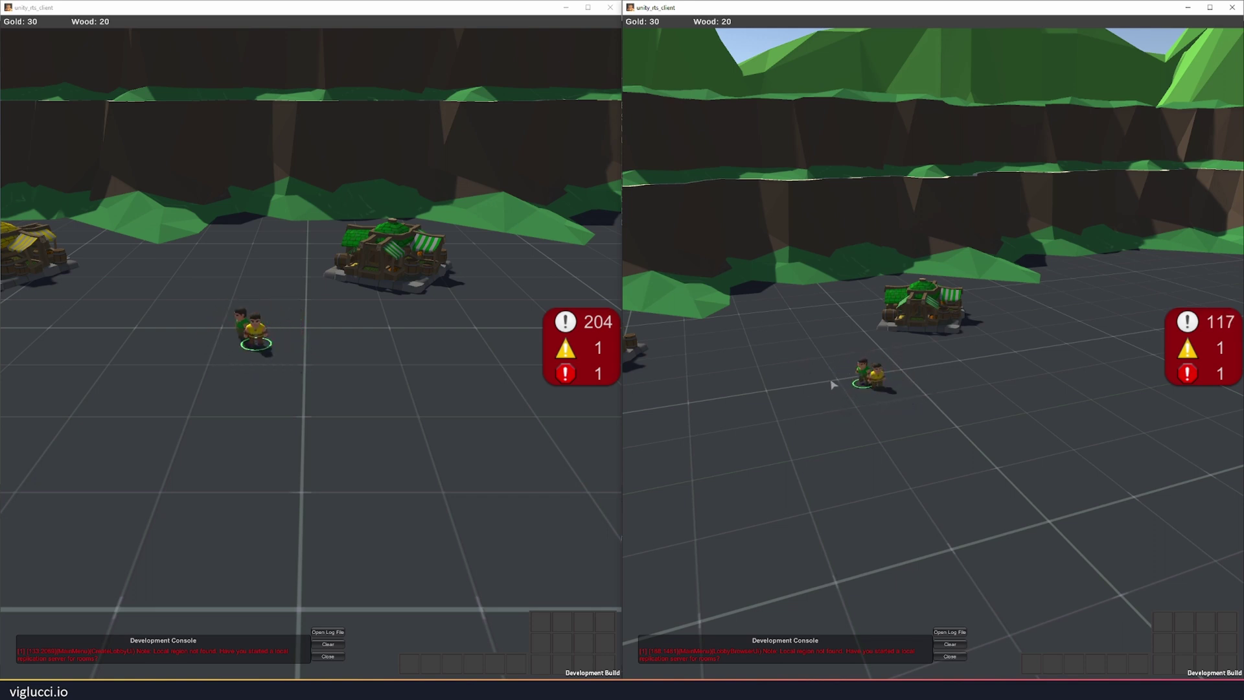
{"action": "right_click", "coordinate": [942, 427]}
{"action": "right_click", "coordinate": [944, 394]}
{"action": "right_click", "coordinate": [850, 409]}
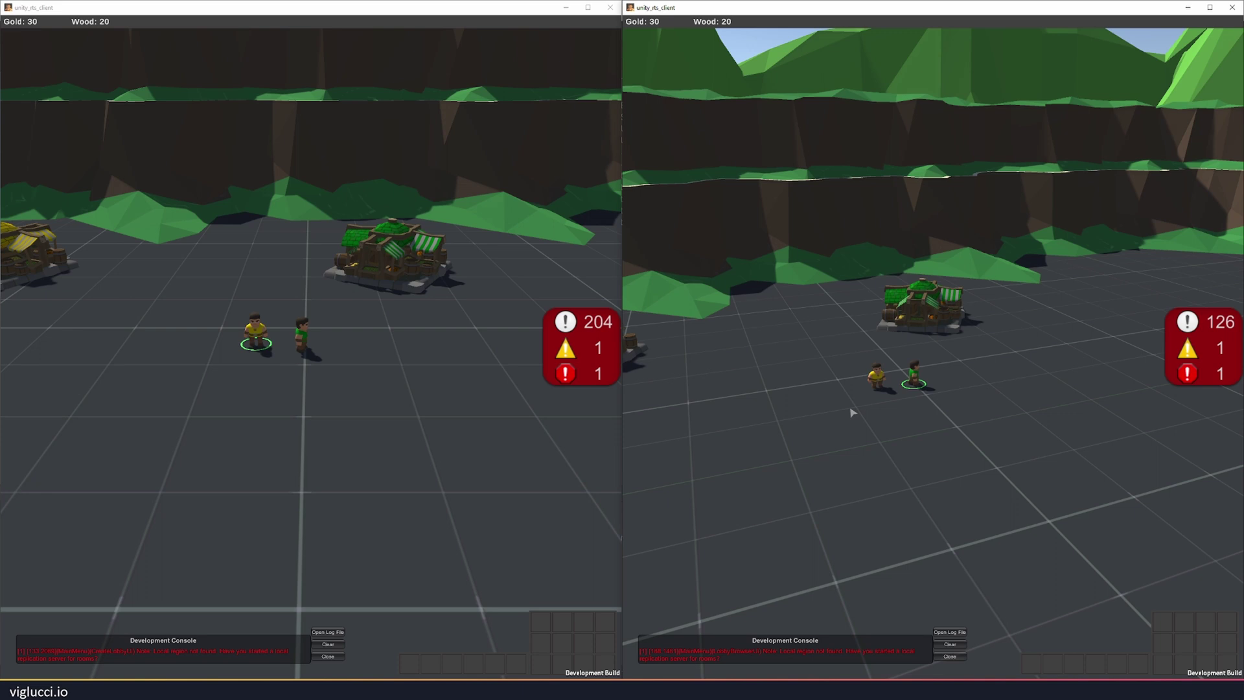
{"action": "right_click", "coordinate": [868, 413]}
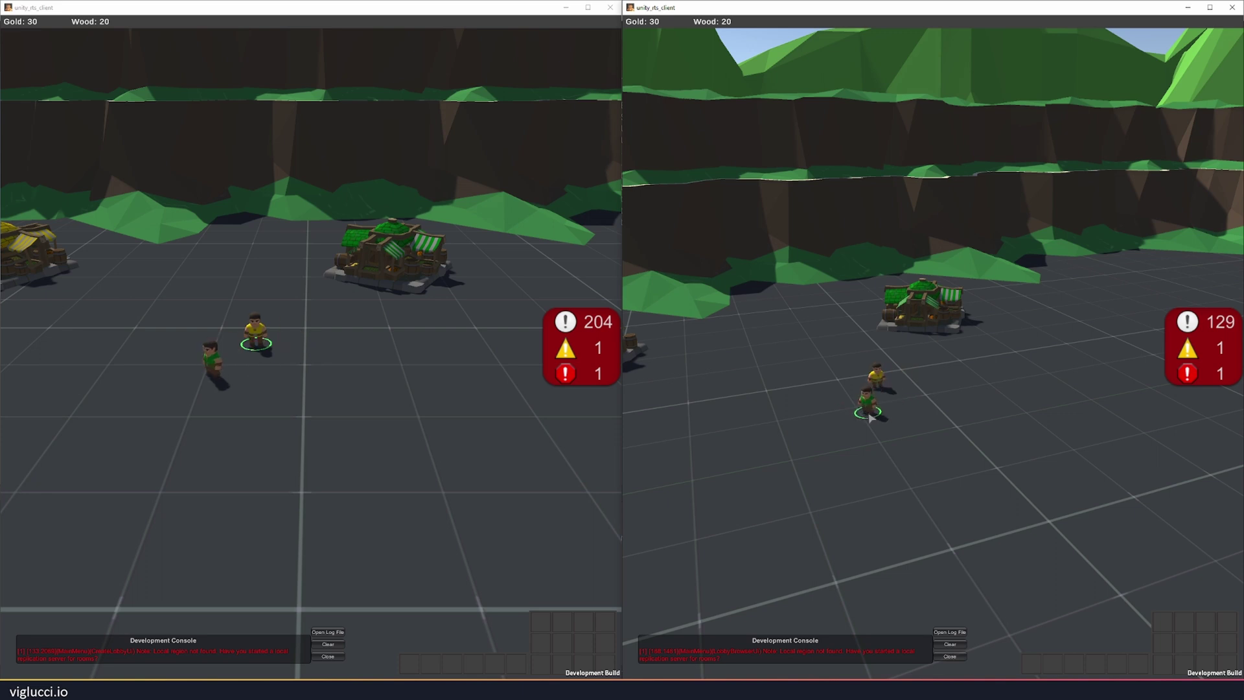